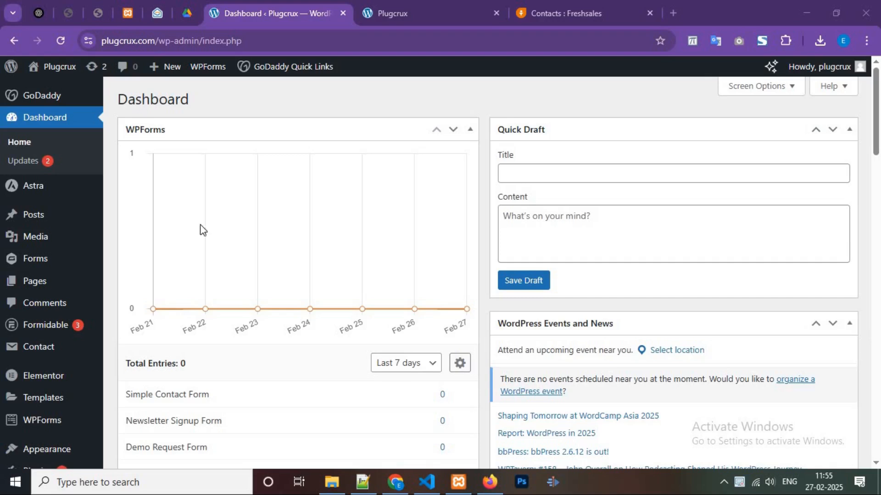
- Open the page for adding new plugins, search for "integrazo" and locate the Integration for Freshworks CRM with AnyForm plugin
{"action": "scroll", "coordinate": [42, 315], "scroll_direction": "down", "scroll_amount": 2}
{"action": "scroll", "coordinate": [43, 315], "scroll_direction": "down", "scroll_amount": 2}
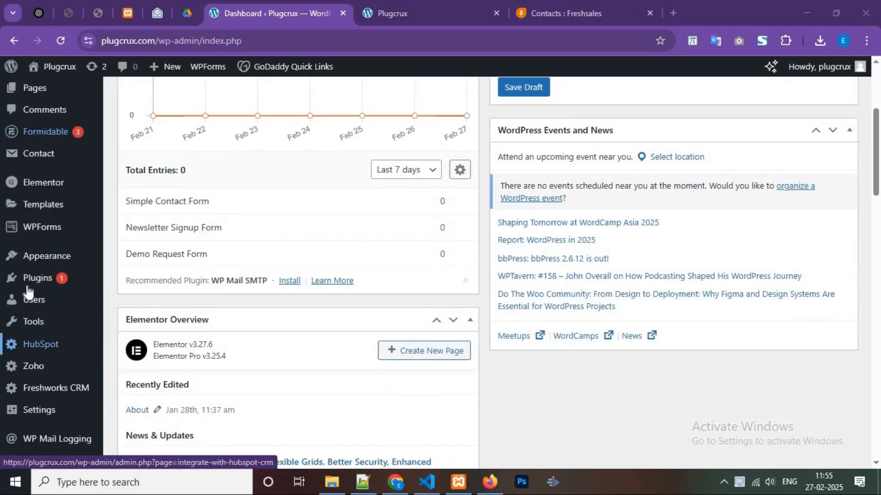
{"action": "mouse_move", "coordinate": [30, 280]}
{"action": "left_click", "coordinate": [153, 299]}
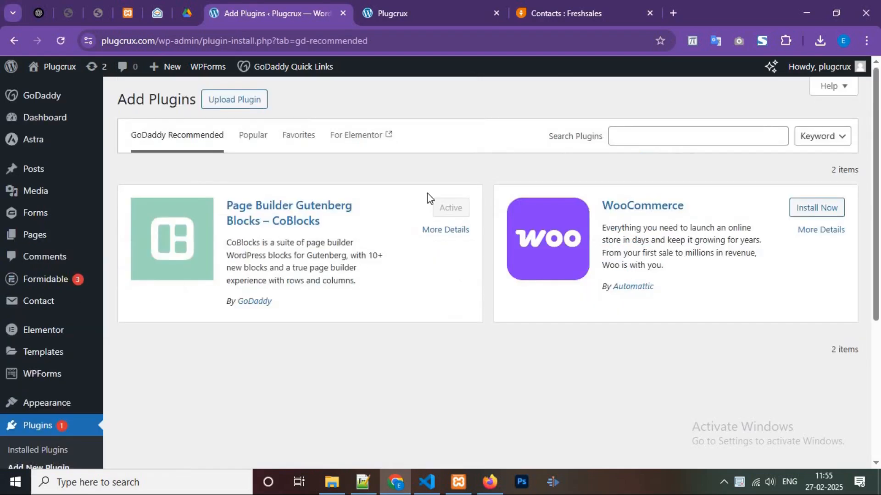
{"action": "left_click", "coordinate": [675, 132]}
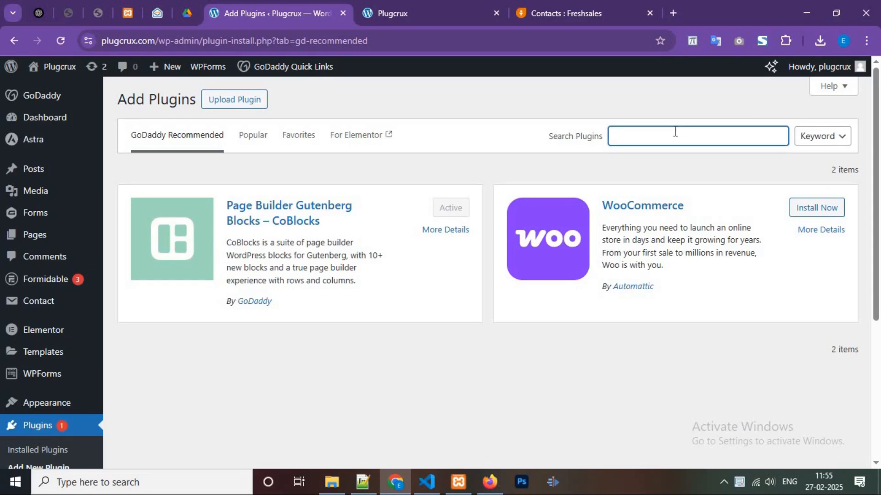
{"action": "type", "text": "integrazo"}
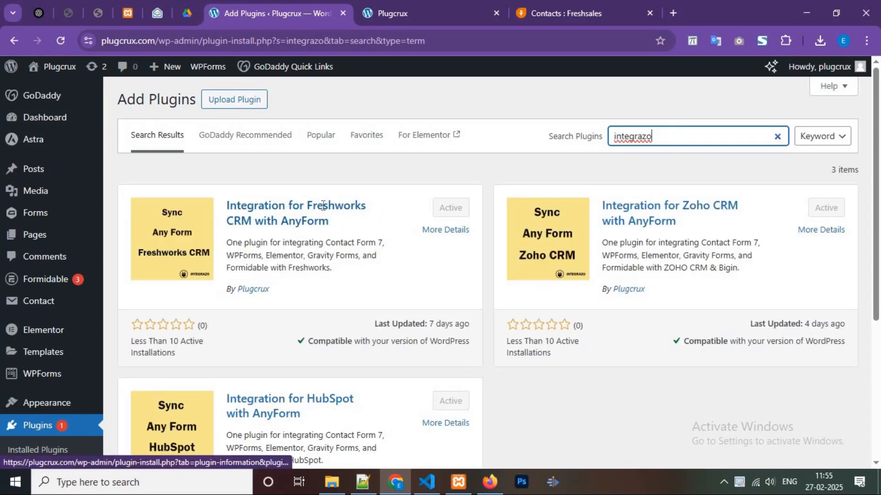
{"action": "left_click", "coordinate": [307, 201]}
{"action": "left_click_drag", "start_coordinate": [307, 201], "coordinate": [367, 207]}
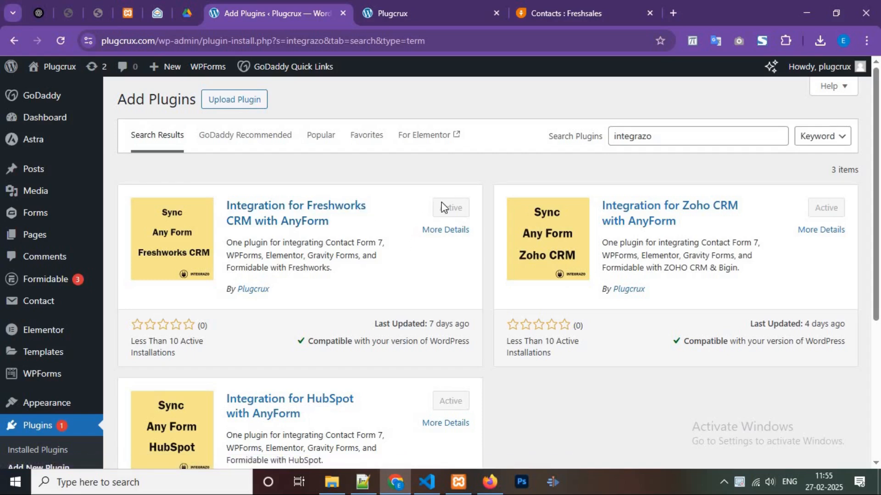
- Go to the Freshworks CRM integration's accounts page and start adding a new account
{"action": "scroll", "coordinate": [58, 360], "scroll_direction": "down", "scroll_amount": 4}
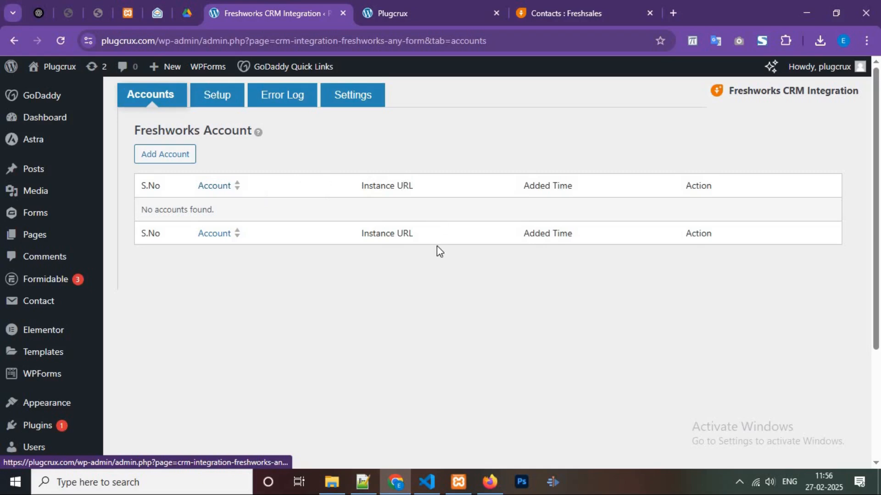
{"action": "left_click", "coordinate": [161, 156]}
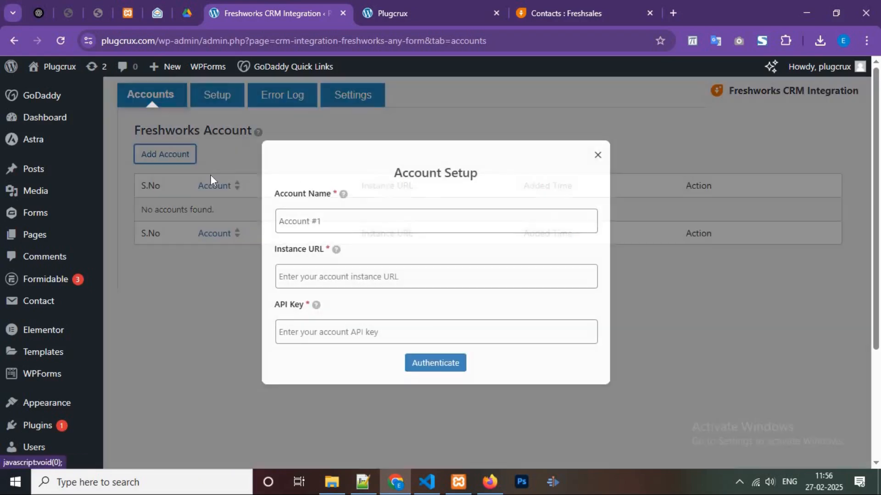
{"action": "left_click", "coordinate": [358, 218]}
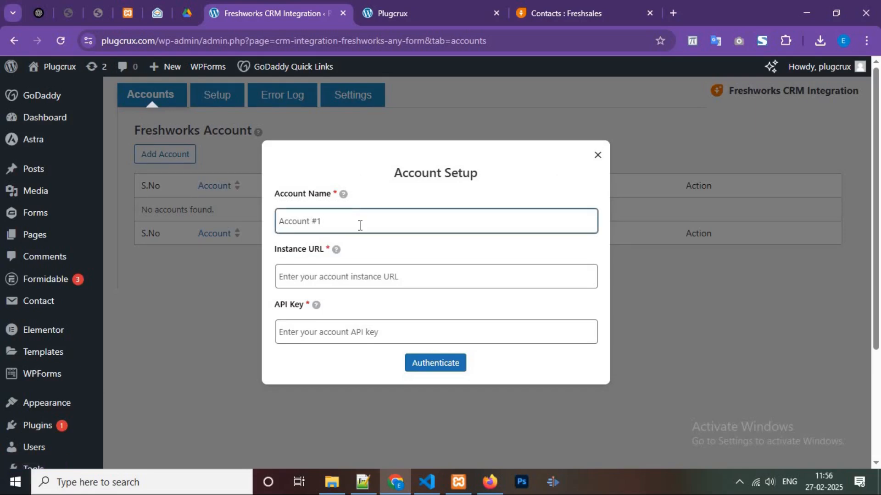
- Copy the base web address of the Freshsales site and paste it as the new account's Instance URL
{"action": "left_click", "coordinate": [559, 6]}
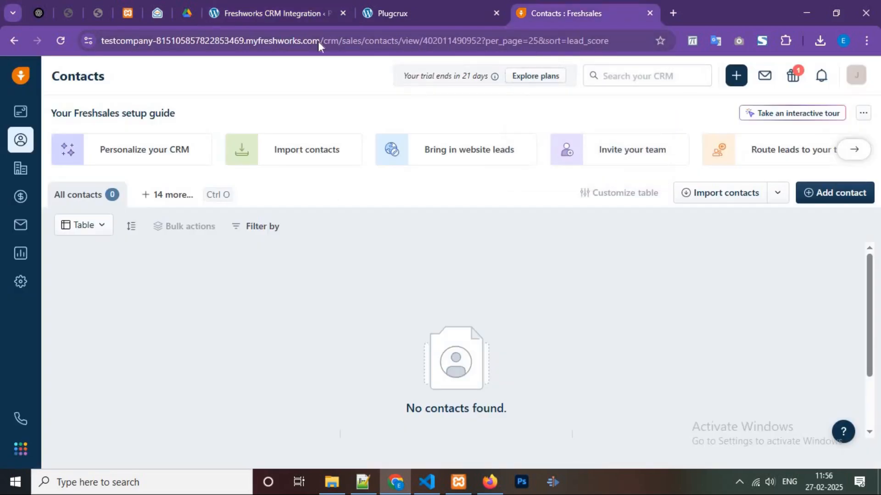
{"action": "left_click", "coordinate": [318, 41]}
{"action": "left_click", "coordinate": [349, 41]}
{"action": "left_click_drag", "start_coordinate": [350, 40], "coordinate": [98, 40]}
{"action": "key", "text": "ctrl+c"}
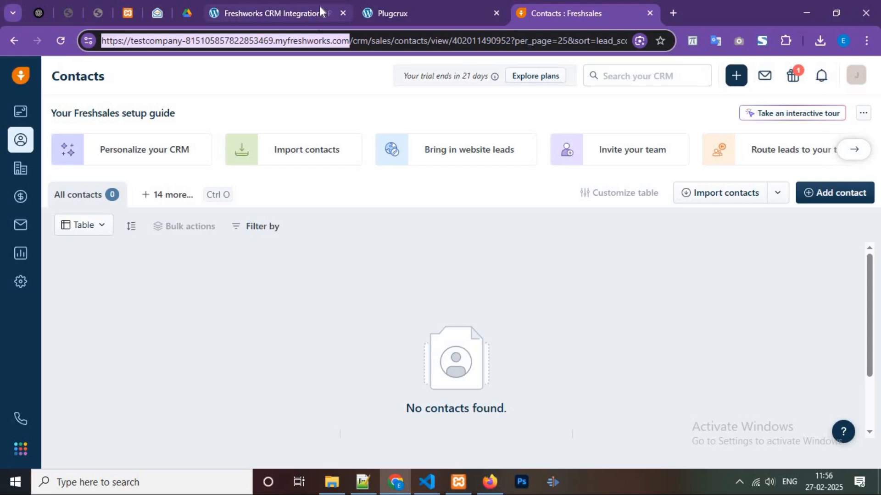
{"action": "left_click", "coordinate": [319, 6]}
{"action": "left_click", "coordinate": [355, 266]}
{"action": "key", "text": "ctrl+v"}
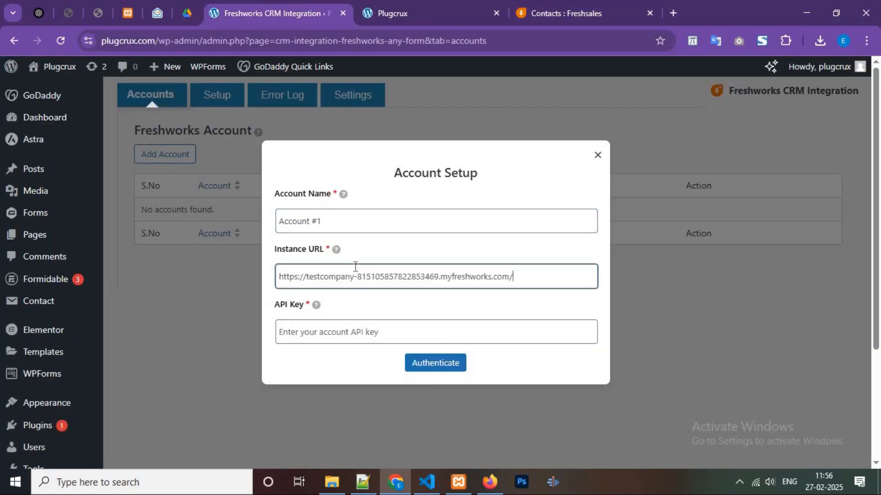
{"action": "key", "text": "Tab"}
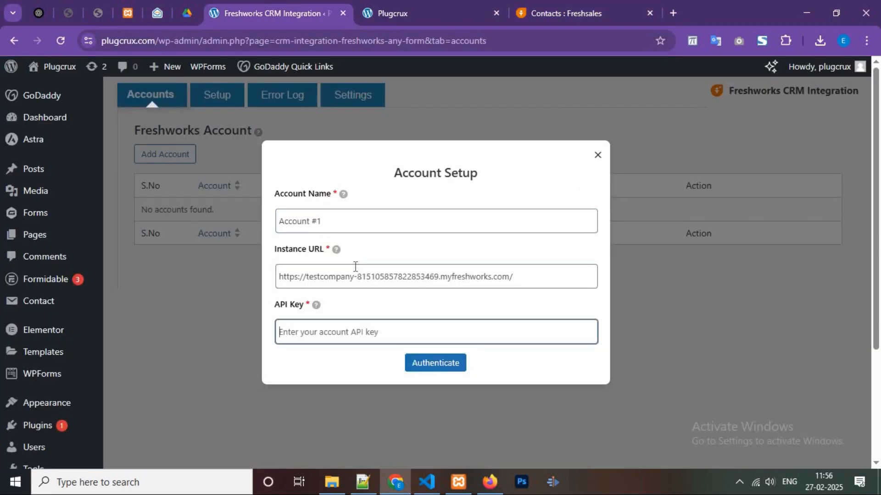
- In Freshsales, search the admin settings for "api", open API Settings, complete the robot check and copy the CRM API key
{"action": "left_click", "coordinate": [578, 5]}
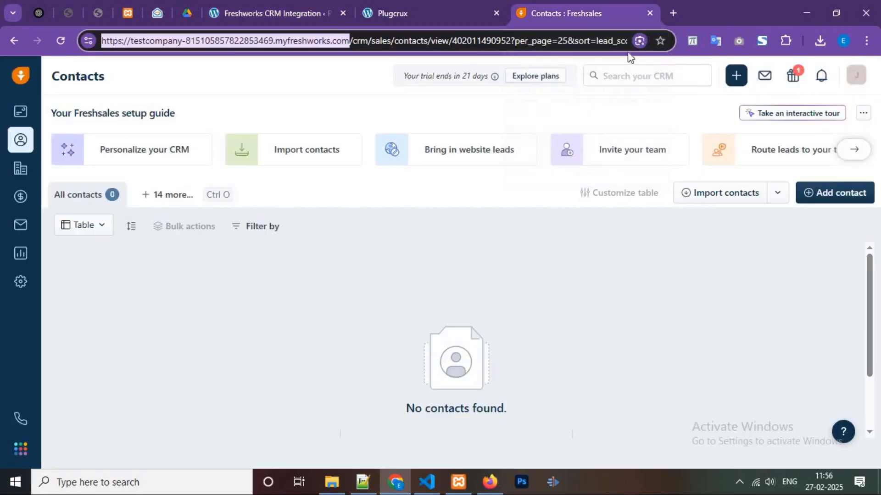
{"action": "left_click", "coordinate": [18, 282]}
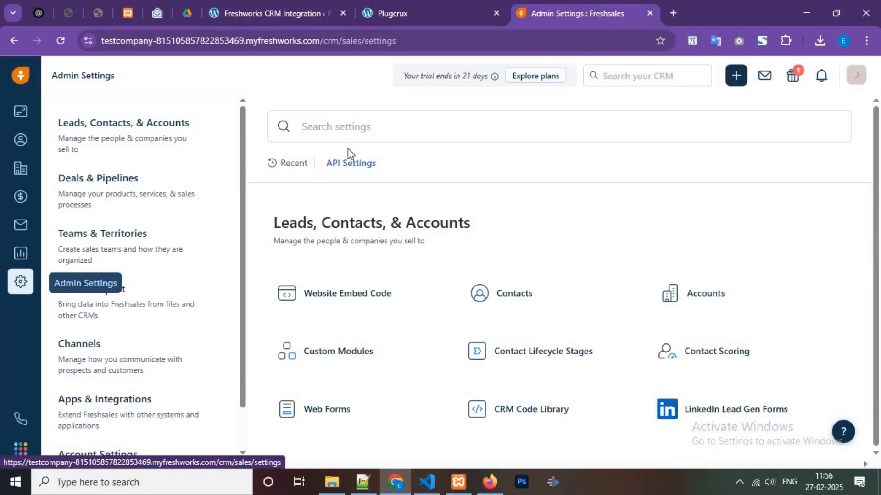
{"action": "type", "text": "api"}
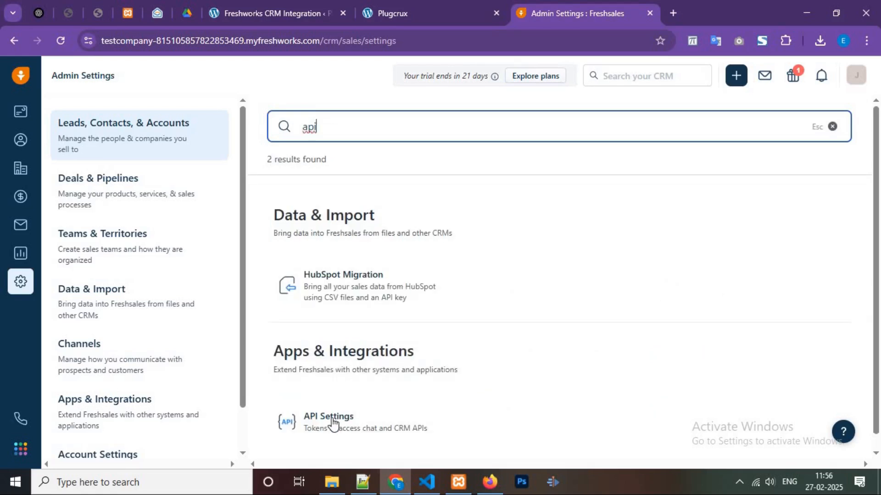
{"action": "left_click", "coordinate": [329, 420]}
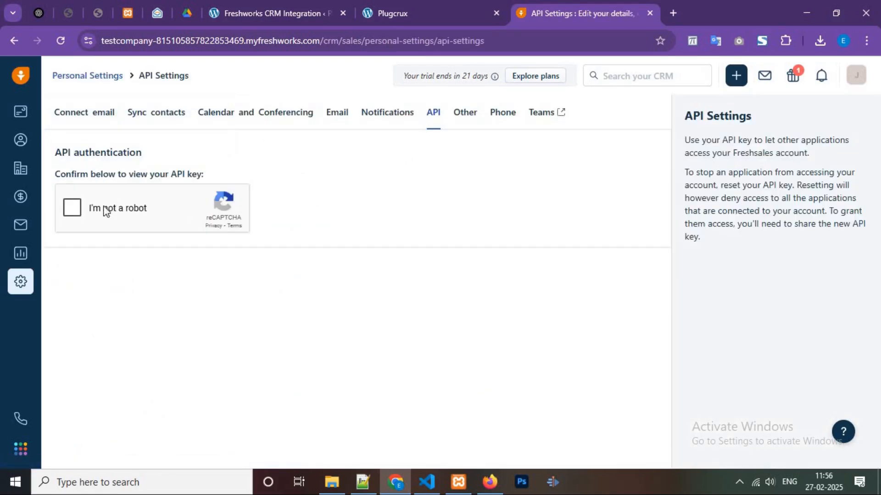
{"action": "left_click", "coordinate": [81, 206]}
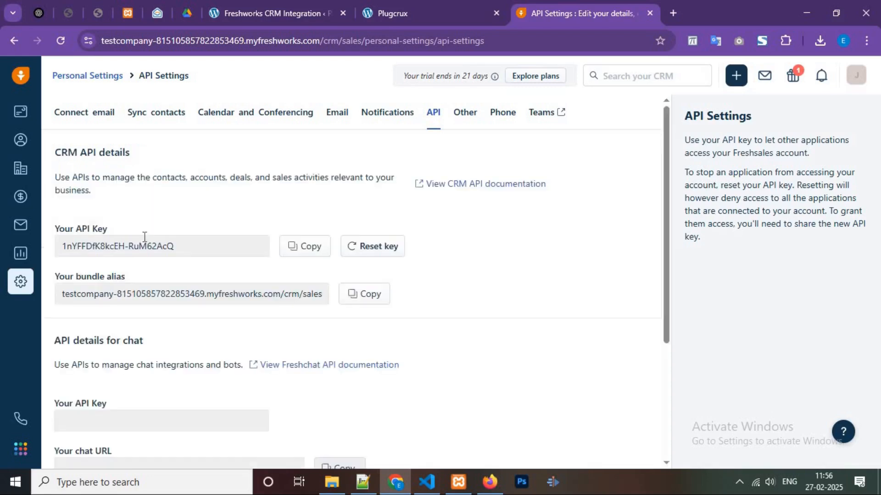
{"action": "left_click_drag", "start_coordinate": [56, 229], "coordinate": [110, 231]}
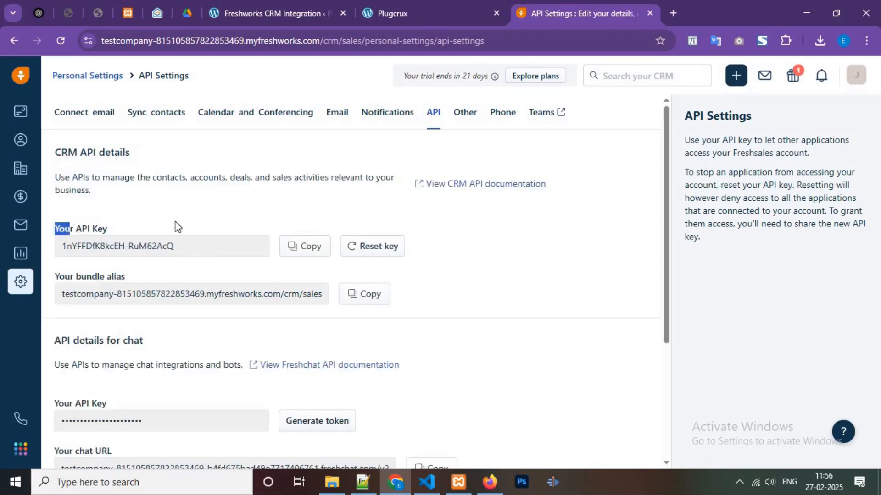
{"action": "left_click", "coordinate": [292, 247]}
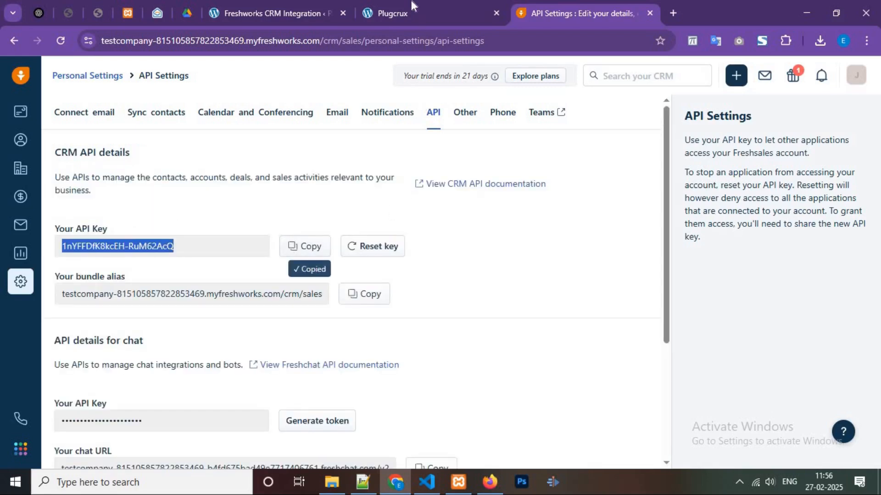
- Return to the WordPress account setup, paste the API key and authenticate the account
{"action": "left_click", "coordinate": [413, 13]}
{"action": "key", "text": "ctrl+shift+Tab"}
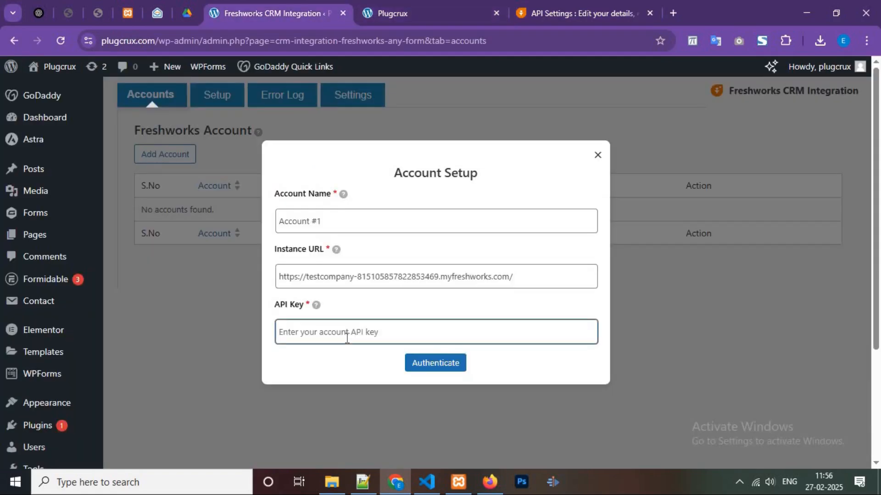
{"action": "key", "text": "ctrl+v"}
{"action": "left_click", "coordinate": [429, 367]}
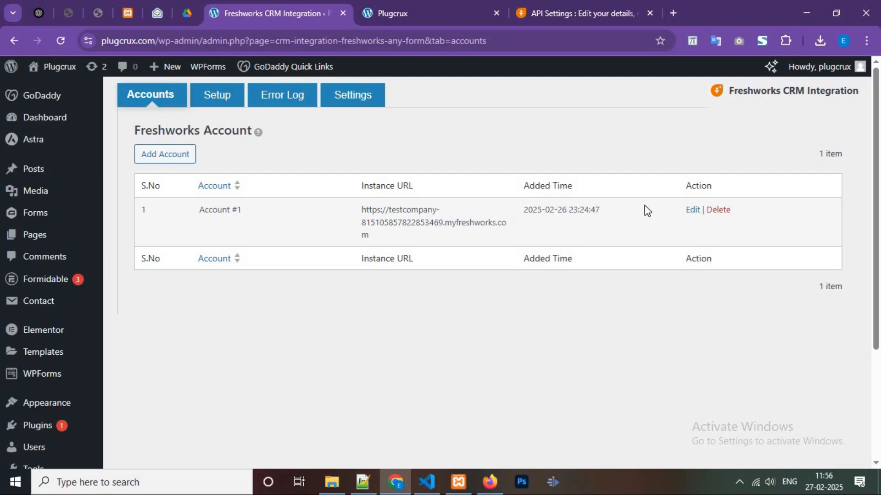
- Add an integration using the Contact Form 7 form "Contact Form", Account #1 and the Leads module
{"action": "left_click", "coordinate": [210, 109]}
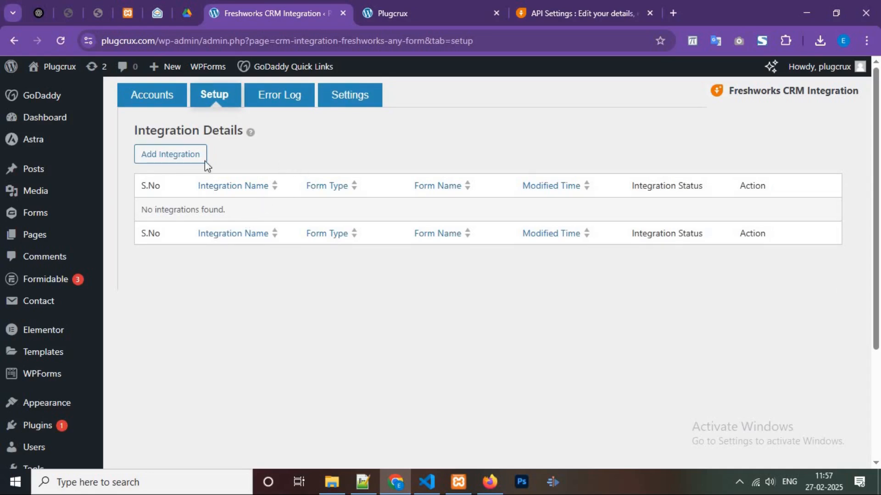
{"action": "left_click", "coordinate": [182, 157]}
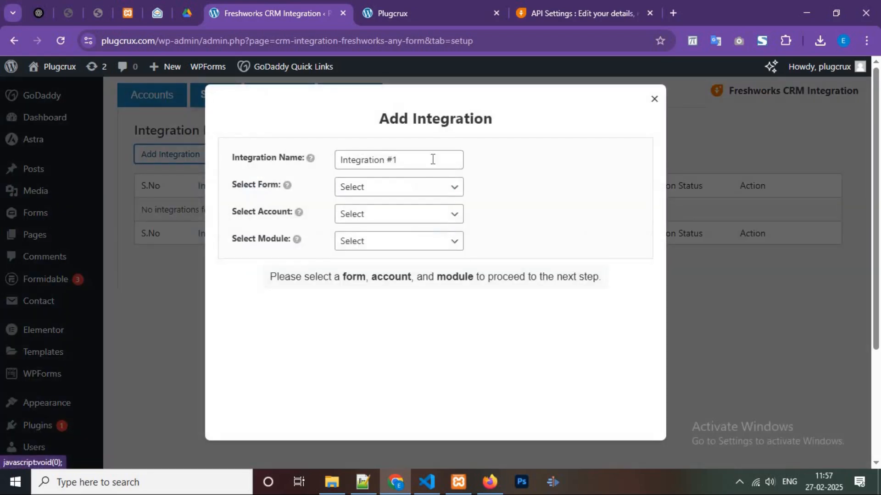
{"action": "left_click", "coordinate": [432, 159]}
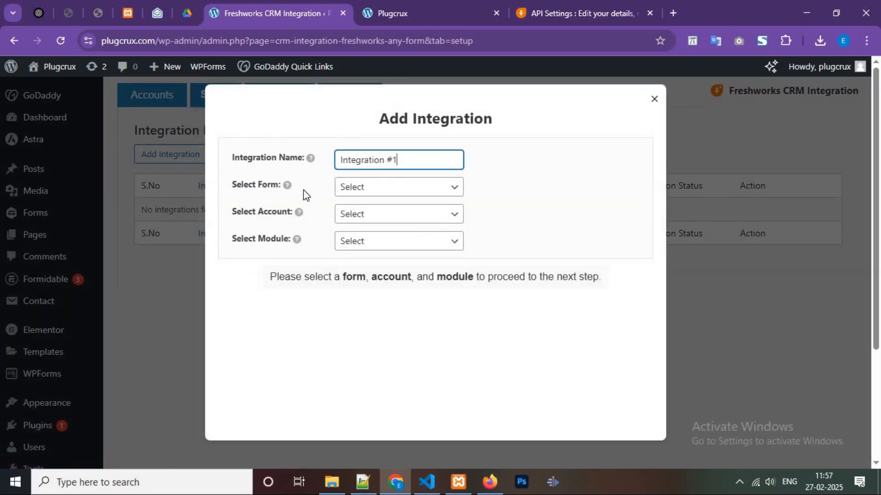
{"action": "left_click", "coordinate": [397, 192]}
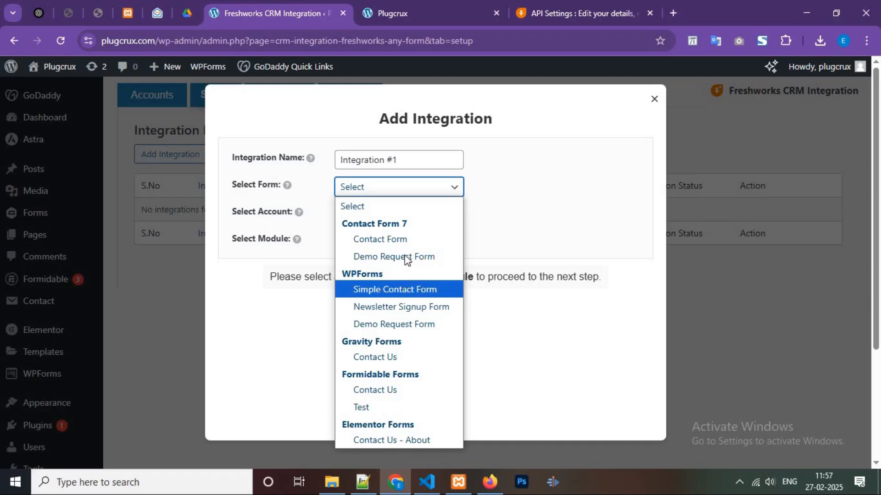
{"action": "left_click", "coordinate": [385, 239]}
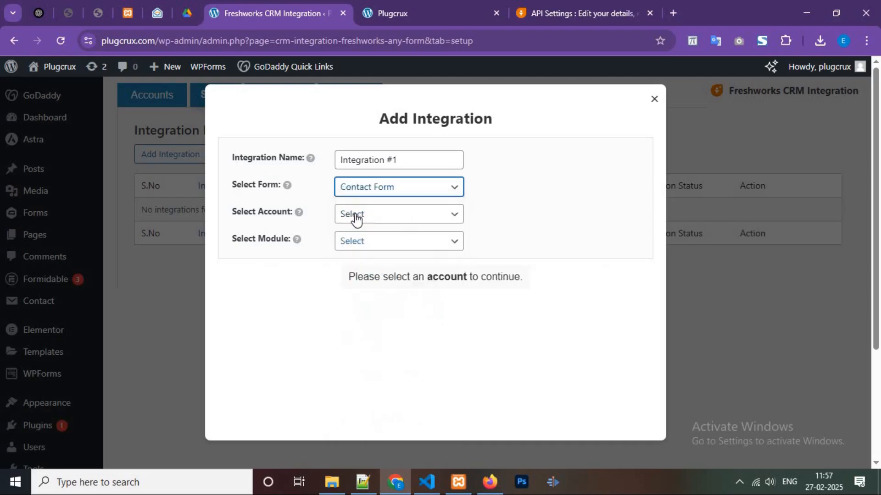
{"action": "left_click", "coordinate": [379, 214]}
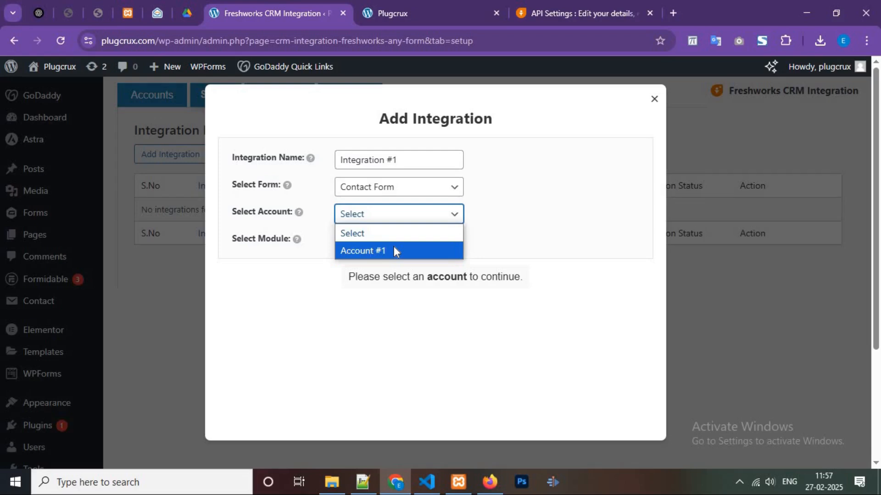
{"action": "left_click", "coordinate": [394, 252]}
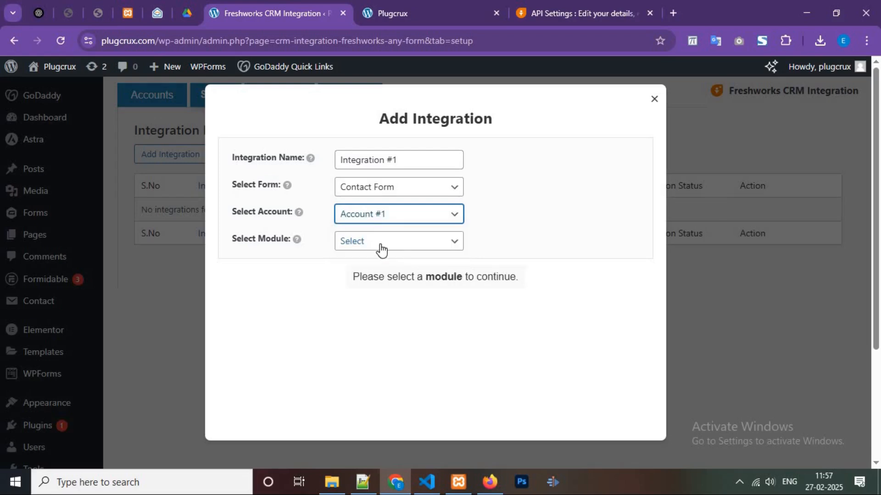
{"action": "left_click", "coordinate": [380, 248]}
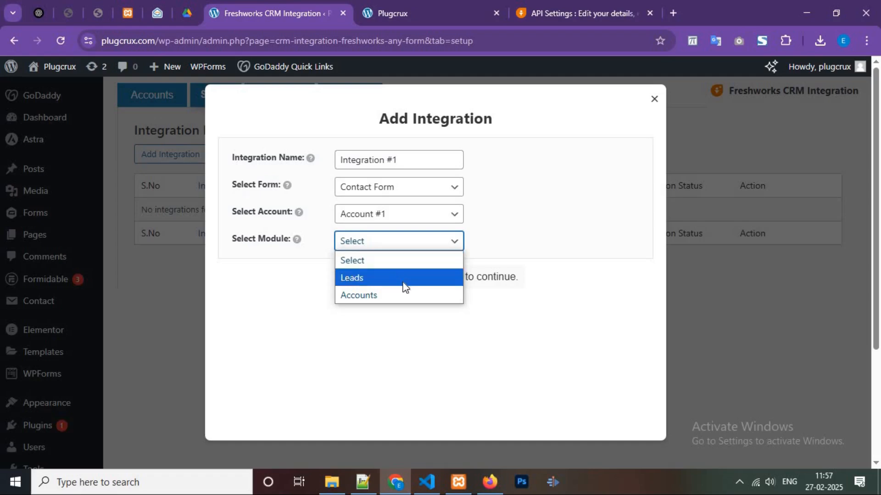
{"action": "left_click", "coordinate": [385, 279]}
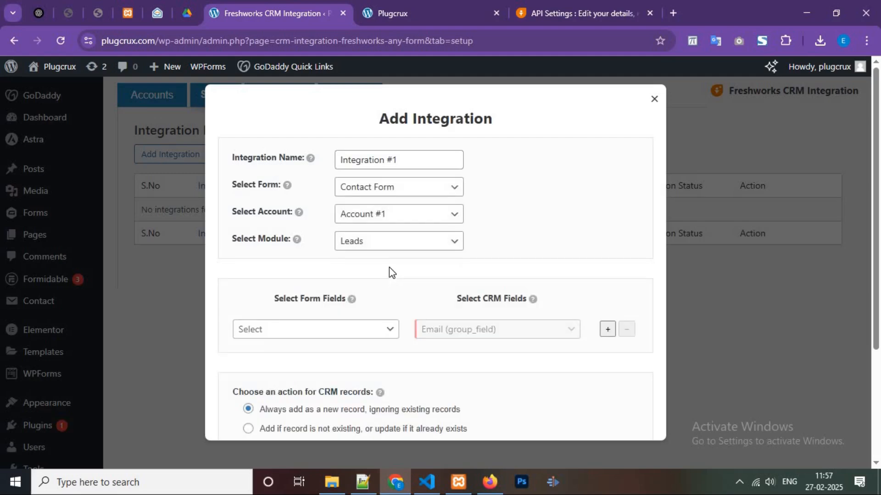
- Choose your-name as the form field paired with the required Email (group_field) CRM field
{"action": "scroll", "coordinate": [389, 268], "scroll_direction": "down", "scroll_amount": 2}
{"action": "scroll", "coordinate": [398, 262], "scroll_direction": "down", "scroll_amount": 2}
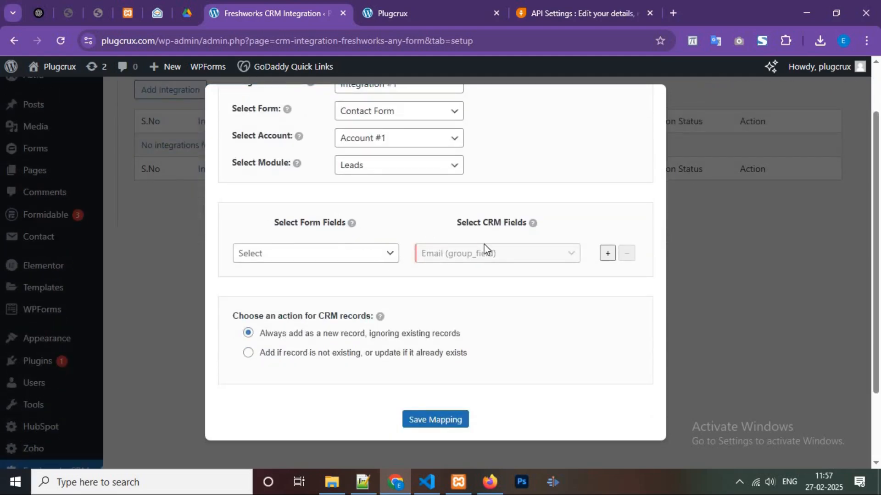
{"action": "left_click", "coordinate": [333, 260]}
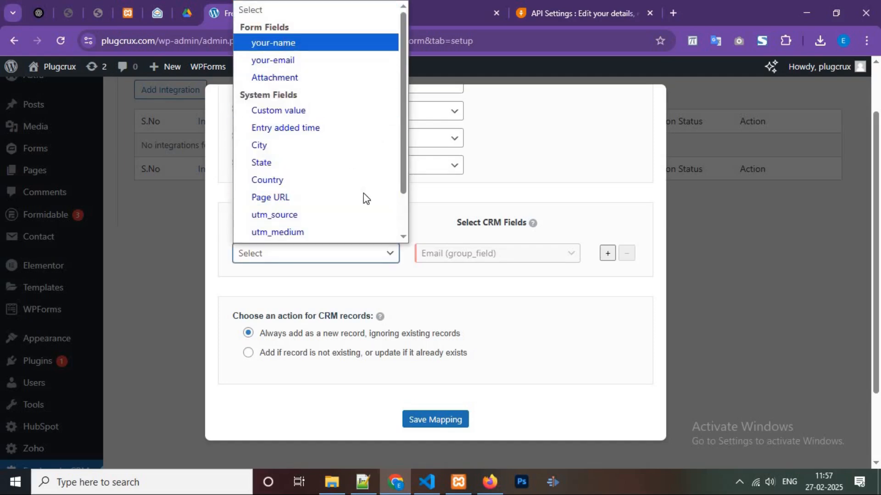
{"action": "key", "text": "Return"}
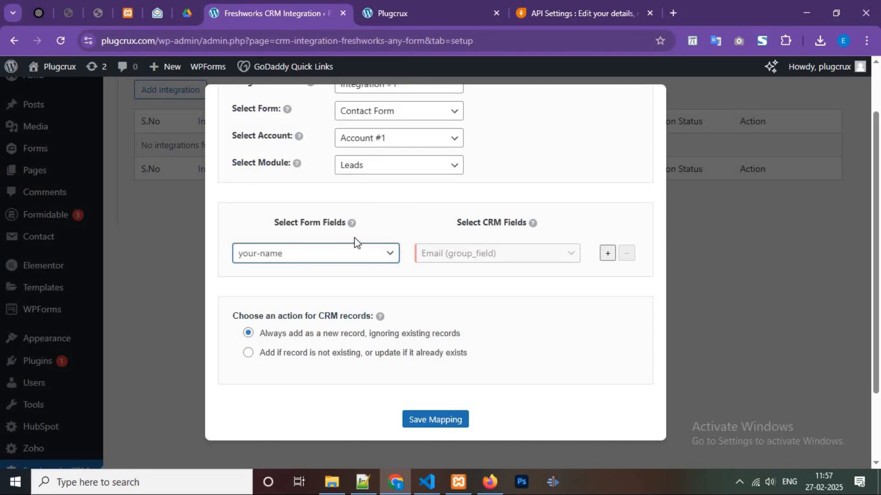
- Compare the name, email and file fields on the Plugcrux page's contact form with the form fields offered in the mapping
{"action": "left_click", "coordinate": [404, 1]}
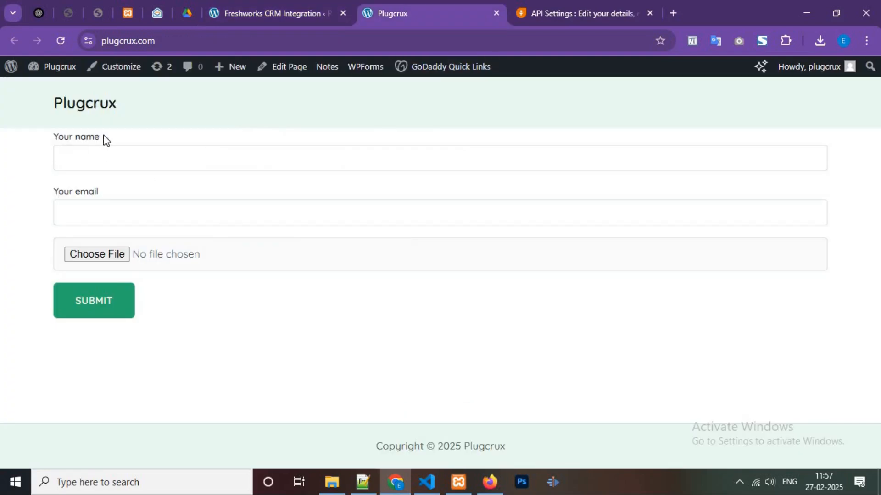
{"action": "left_click_drag", "start_coordinate": [54, 137], "coordinate": [163, 135]}
{"action": "mouse_move", "coordinate": [55, 190]}
{"action": "left_mouse_down"}
{"action": "mouse_move", "coordinate": [93, 191]}
{"action": "mouse_move", "coordinate": [54, 191]}
{"action": "left_mouse_up"}
{"action": "left_click", "coordinate": [82, 279]}
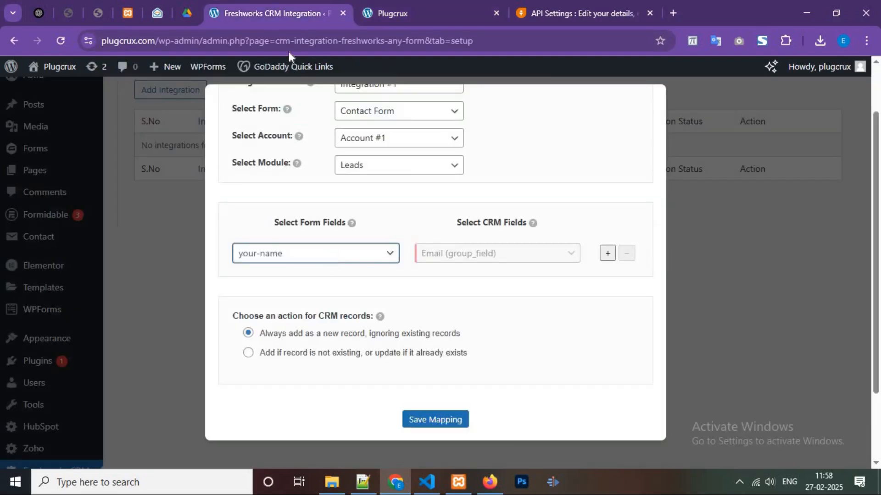
{"action": "left_click", "coordinate": [326, 256]}
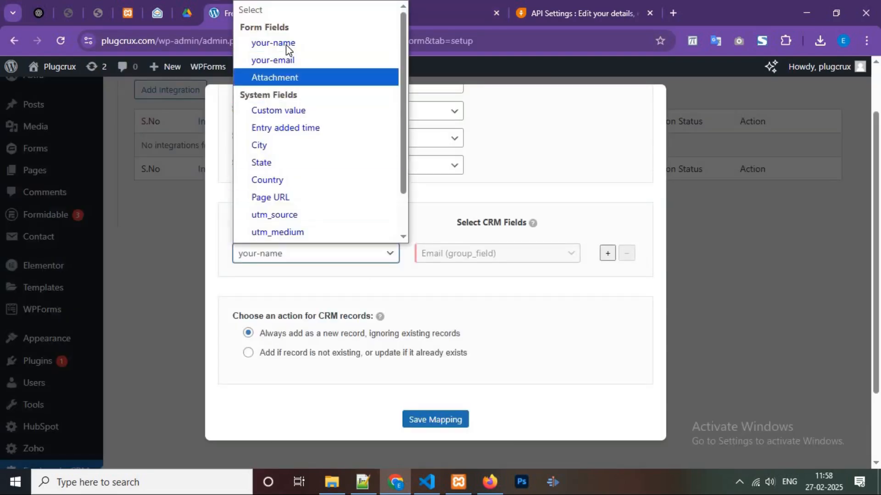
- Pair your-email with the Email (group_field) CRM field and add a mapping row pairing your-name with First name (text)
{"action": "left_click", "coordinate": [606, 255]}
{"action": "left_click", "coordinate": [336, 254]}
{"action": "left_click", "coordinate": [274, 46]}
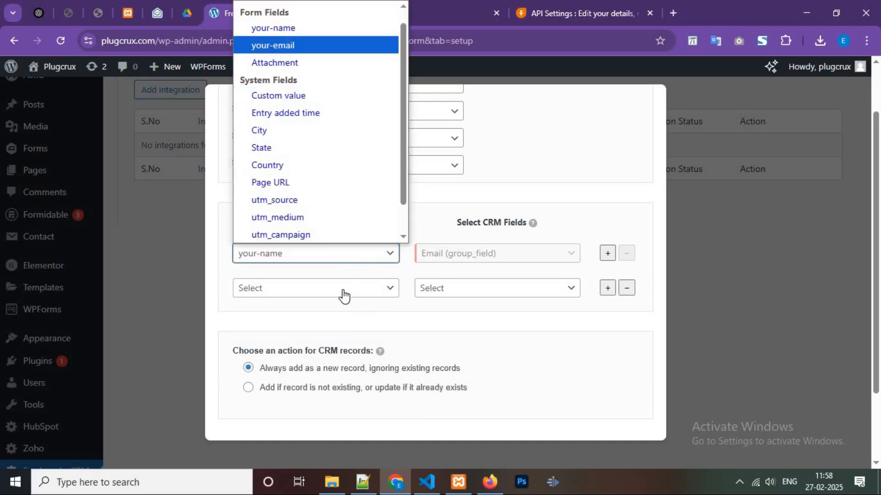
{"action": "left_click", "coordinate": [343, 293]}
{"action": "left_click", "coordinate": [282, 48]}
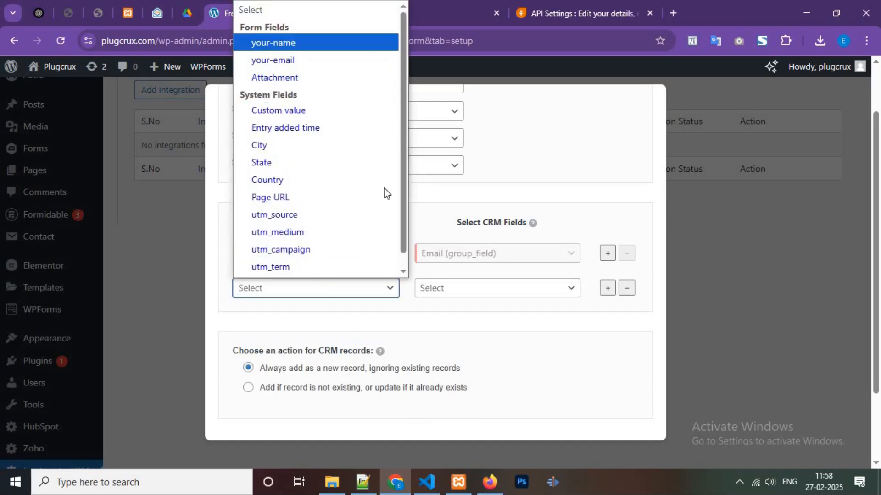
{"action": "left_click", "coordinate": [460, 293]}
{"action": "left_click", "coordinate": [505, 65]}
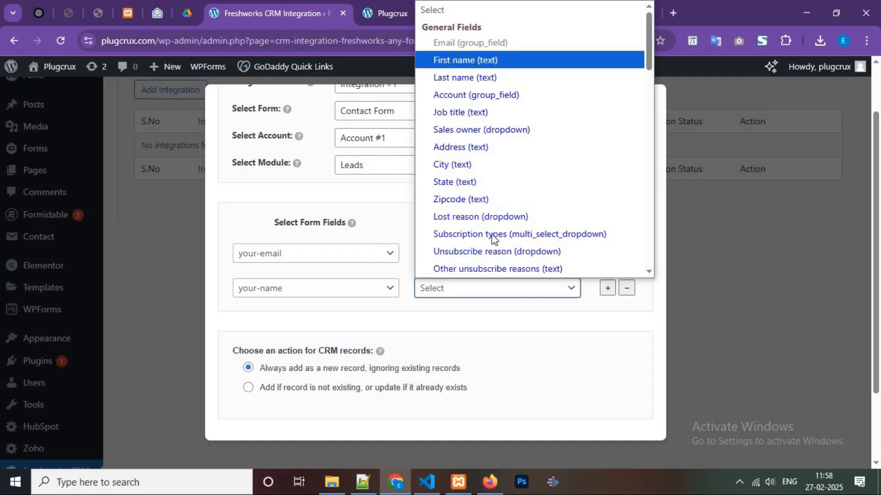
- Add a third mapping row pairing the Attachment form field with the Attachment (file) CRM field
{"action": "left_click", "coordinate": [607, 290]}
{"action": "left_click", "coordinate": [326, 323]}
{"action": "left_click", "coordinate": [274, 98]}
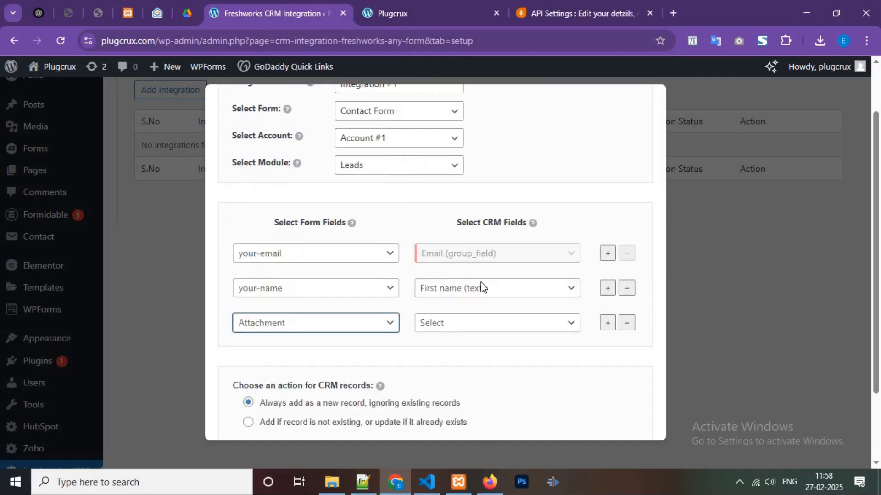
{"action": "left_click", "coordinate": [467, 321]}
{"action": "scroll", "coordinate": [516, 229], "scroll_direction": "down", "scroll_amount": 12}
{"action": "scroll", "coordinate": [518, 232], "scroll_direction": "up", "scroll_amount": 5}
{"action": "scroll", "coordinate": [523, 276], "scroll_direction": "down", "scroll_amount": 8}
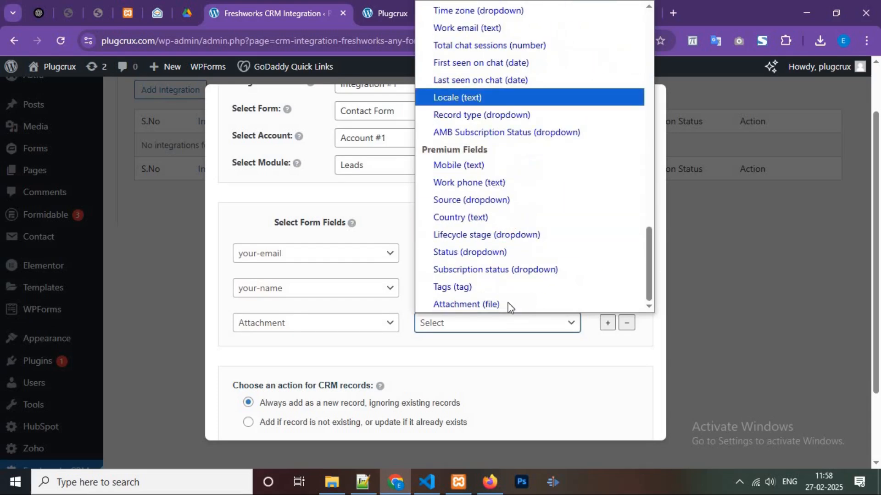
{"action": "left_click", "coordinate": [463, 298]}
{"action": "scroll", "coordinate": [588, 265], "scroll_direction": "down", "scroll_amount": 2}
{"action": "left_click", "coordinate": [607, 259]}
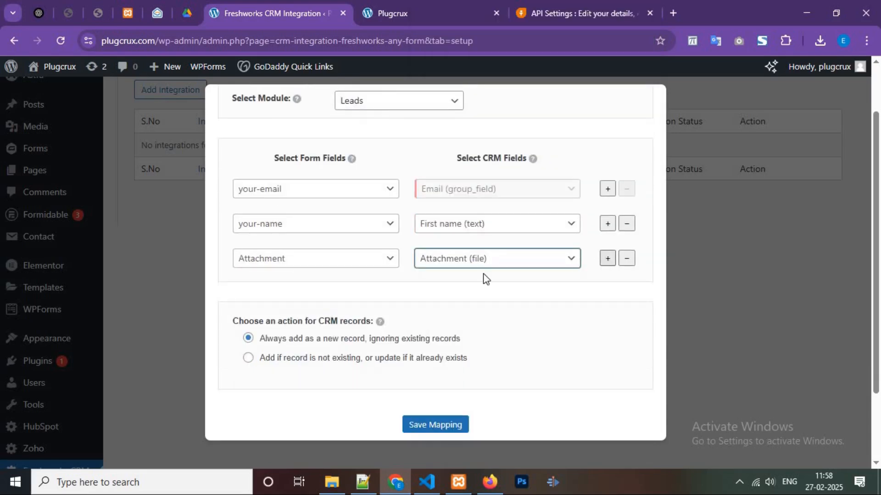
{"action": "left_click", "coordinate": [321, 293]}
{"action": "scroll", "coordinate": [298, 115], "scroll_direction": "down", "scroll_amount": 1}
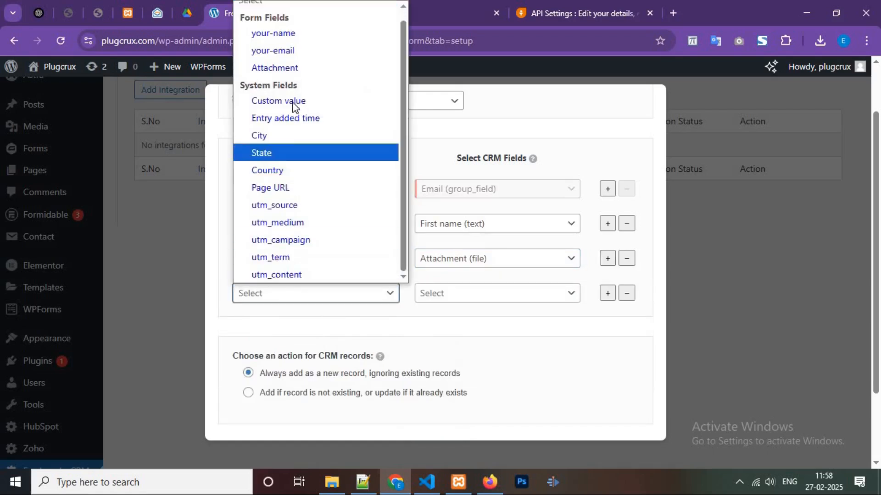
{"action": "left_click", "coordinate": [296, 101]}
{"action": "left_click", "coordinate": [294, 315]}
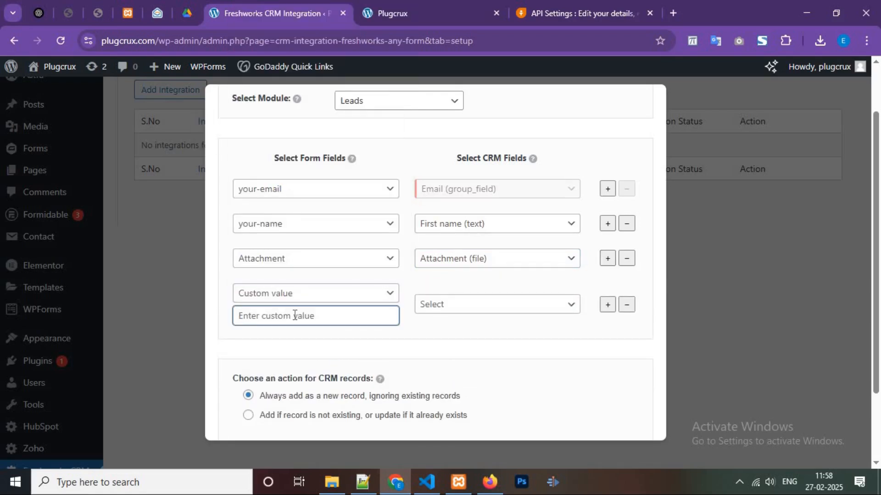
{"action": "type", "text": "y"}
{"action": "key", "text": "BackSpace"}
{"action": "left_click", "coordinate": [295, 298]}
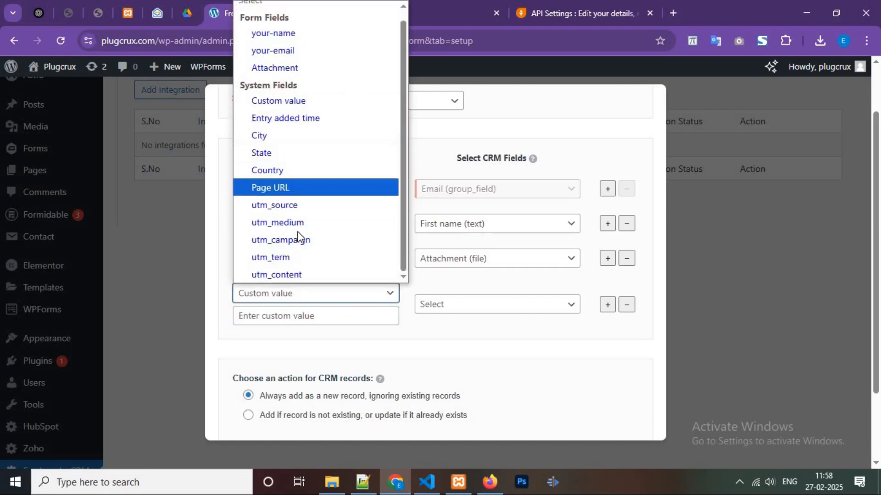
{"action": "left_click", "coordinate": [627, 312]}
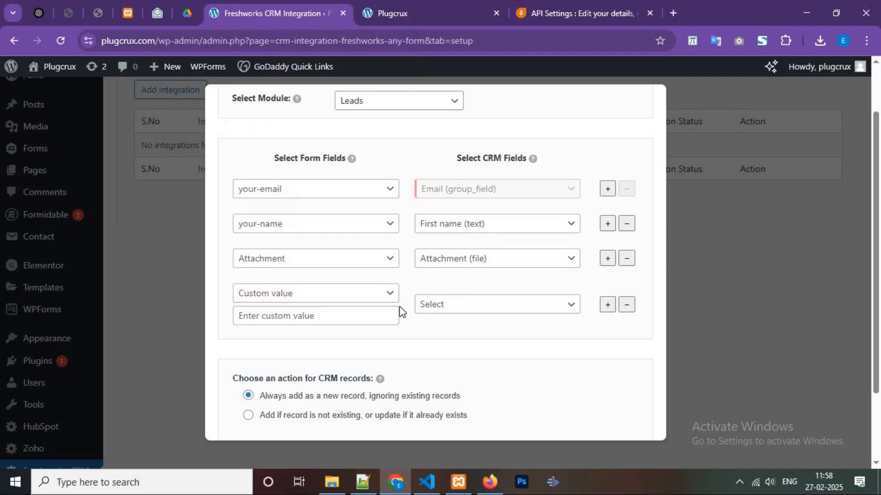
{"action": "left_click", "coordinate": [626, 305]}
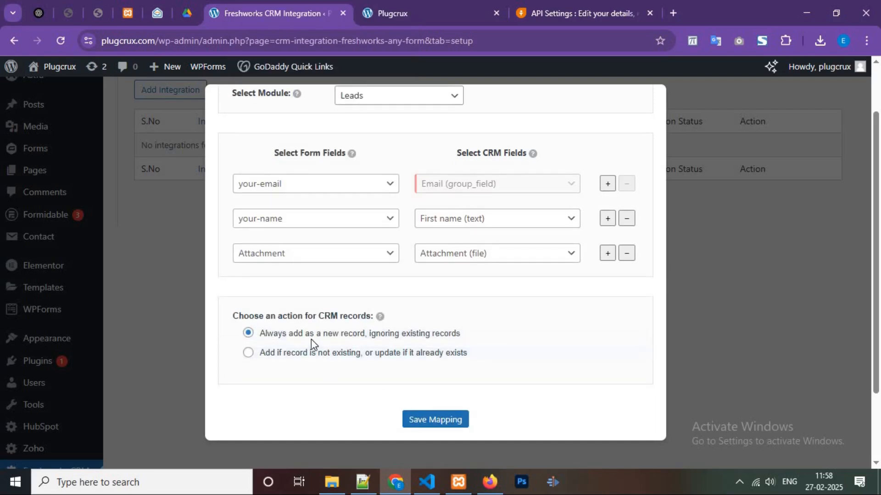
- Save the field mapping and switch to Freshworks CRM to open its Contacts list
{"action": "left_click", "coordinate": [434, 421]}
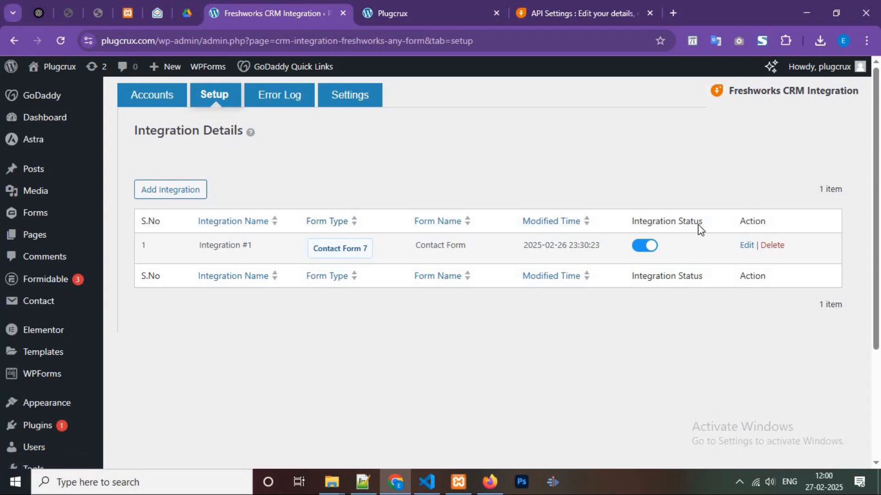
{"action": "left_click", "coordinate": [454, 5]}
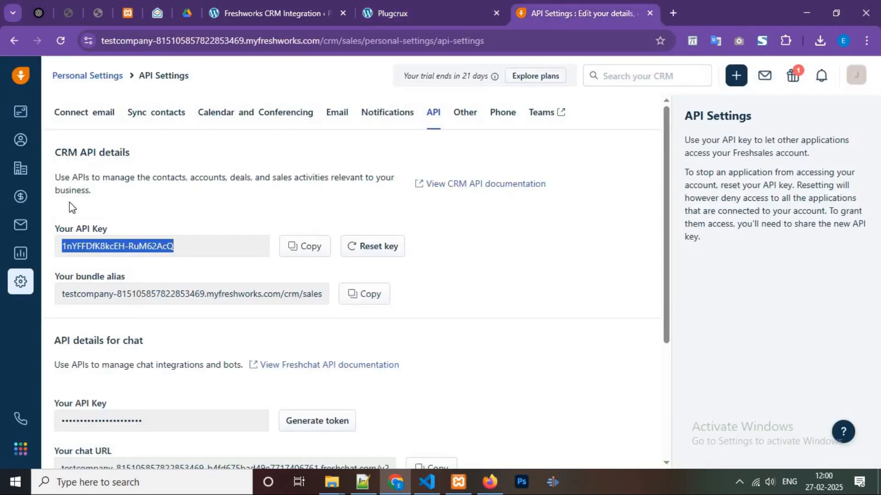
{"action": "left_click", "coordinate": [20, 144]}
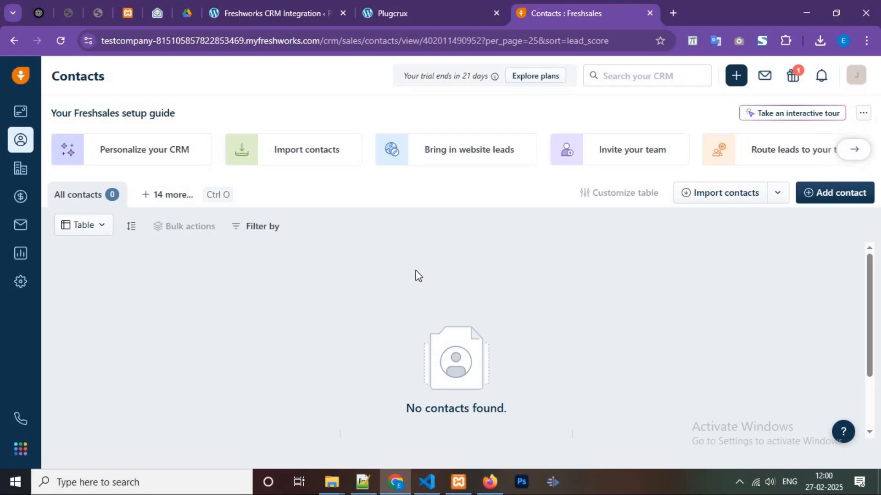
- On the Plugcrux page's contact form, enter Test as the name and fill in the test e-mail address
{"action": "left_click", "coordinate": [395, 6]}
{"action": "left_click", "coordinate": [104, 159]}
{"action": "type", "text": "Test"}
{"action": "key", "text": "Tab"}
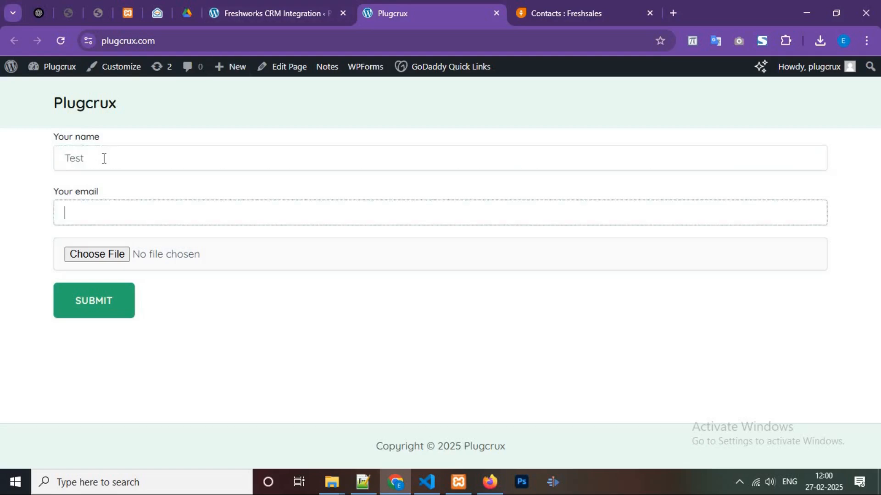
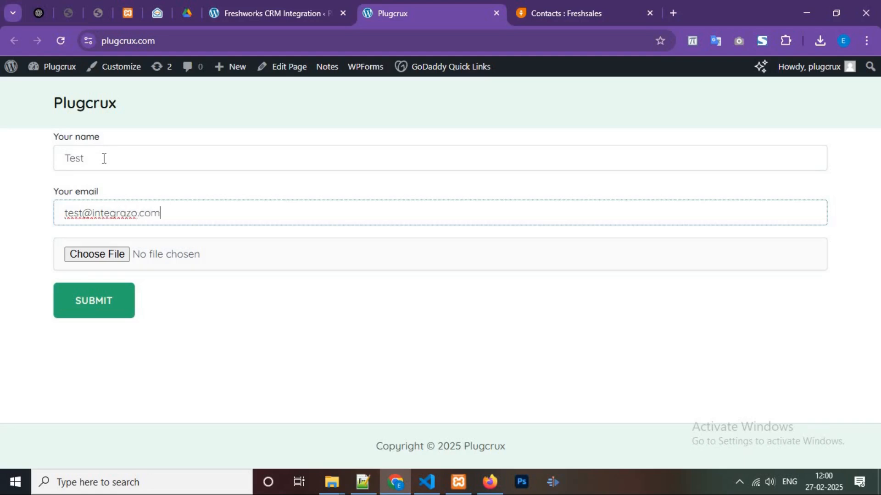
- Attach the price-plan file from the test folder to the contact form and submit the form
{"action": "left_click", "coordinate": [105, 251]}
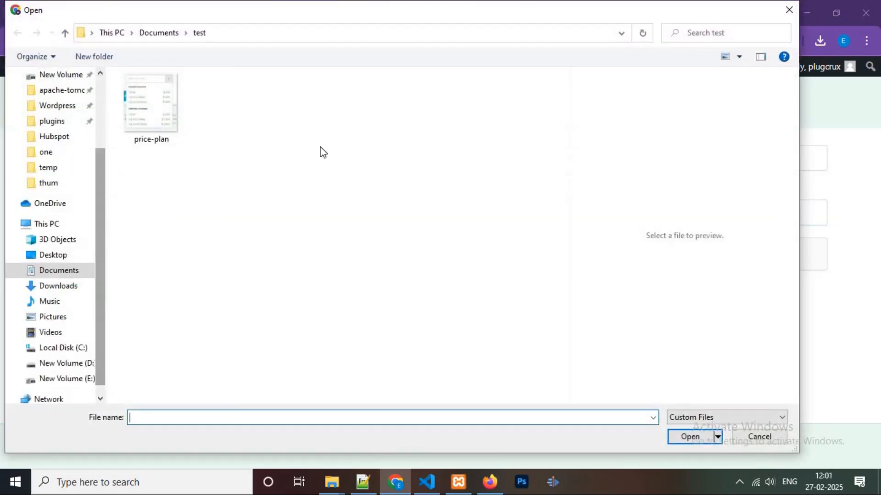
{"action": "left_click", "coordinate": [169, 107]}
{"action": "left_click", "coordinate": [678, 436]}
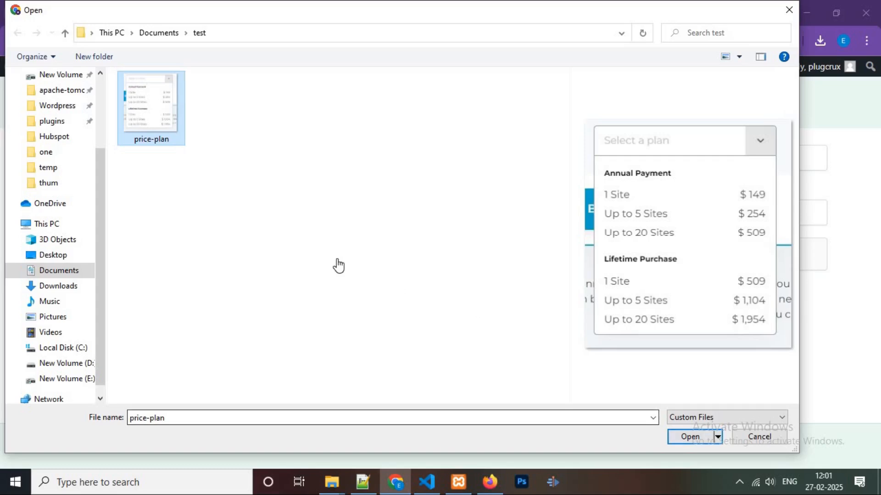
{"action": "left_click", "coordinate": [90, 311]}
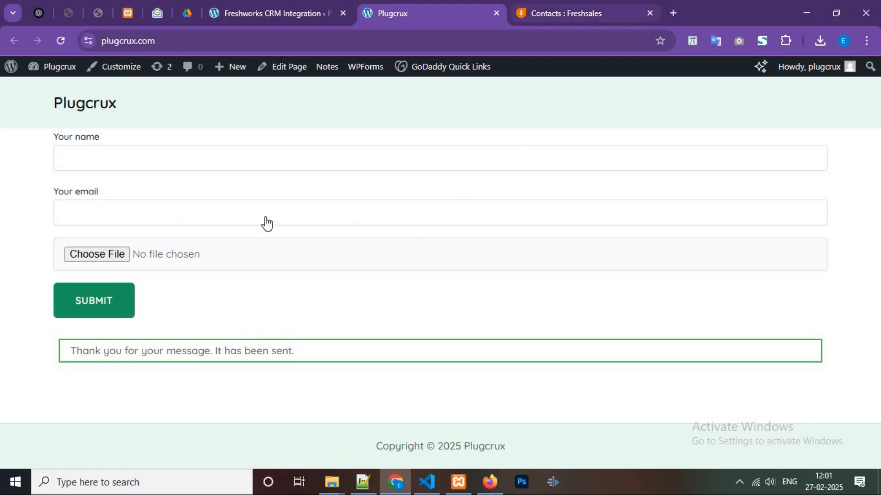
- Open the contact Test in the Freshworks CRM Contacts list, check its details and attached files, and close the record
{"action": "key", "text": "ctrl+Tab"}
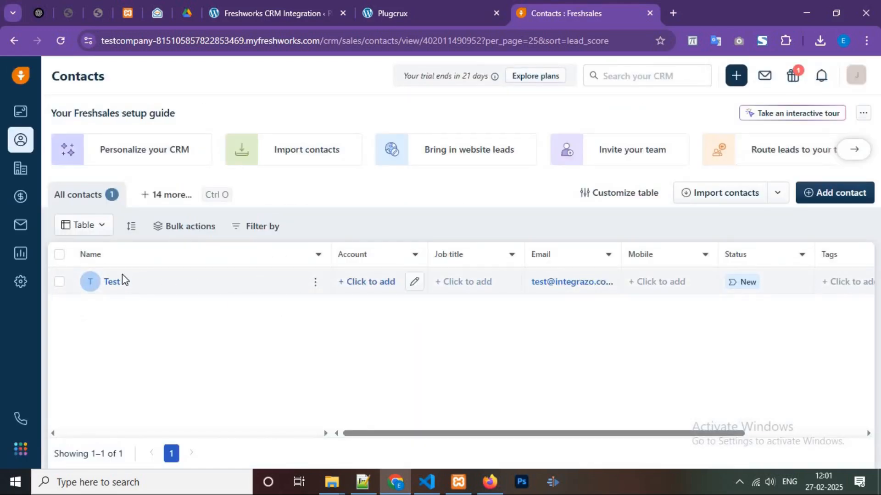
{"action": "left_click", "coordinate": [232, 282]}
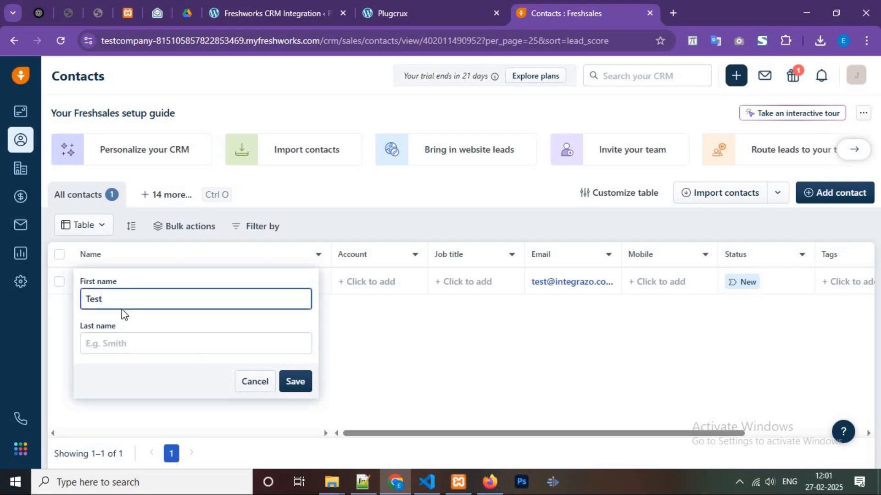
{"action": "key", "text": "Escape"}
{"action": "left_click", "coordinate": [112, 282]}
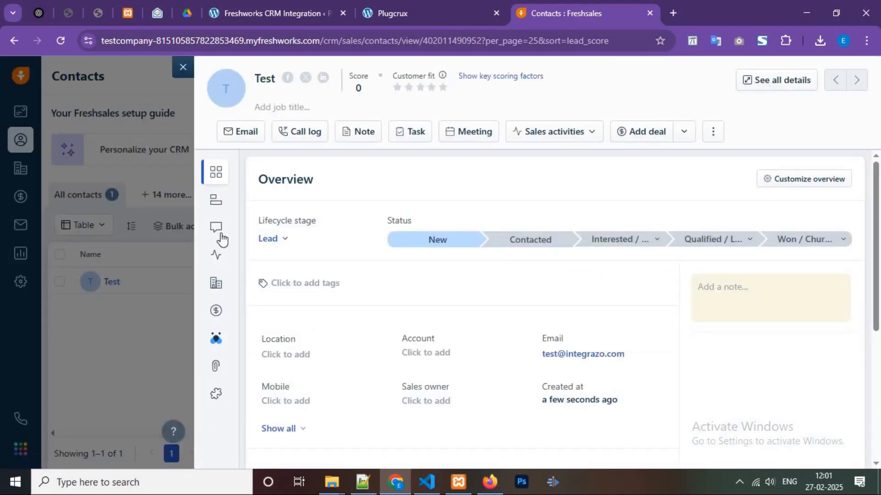
{"action": "mouse_move", "coordinate": [248, 255]}
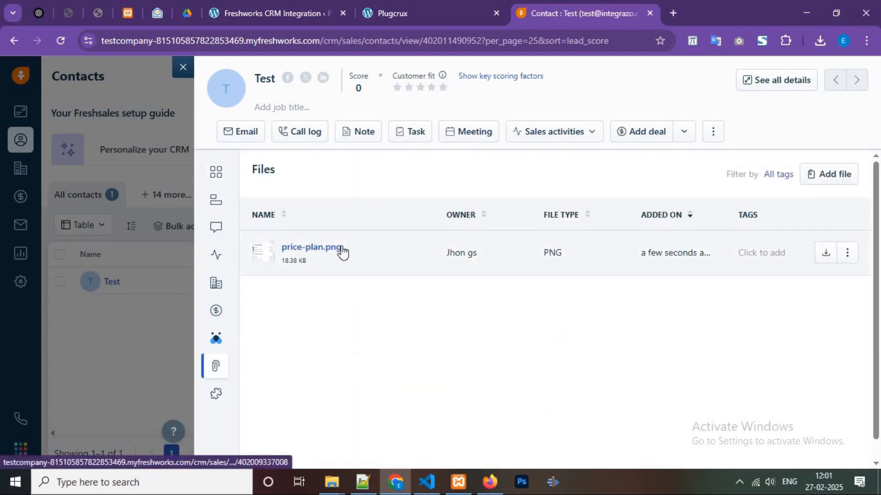
{"action": "left_click", "coordinate": [182, 67]}
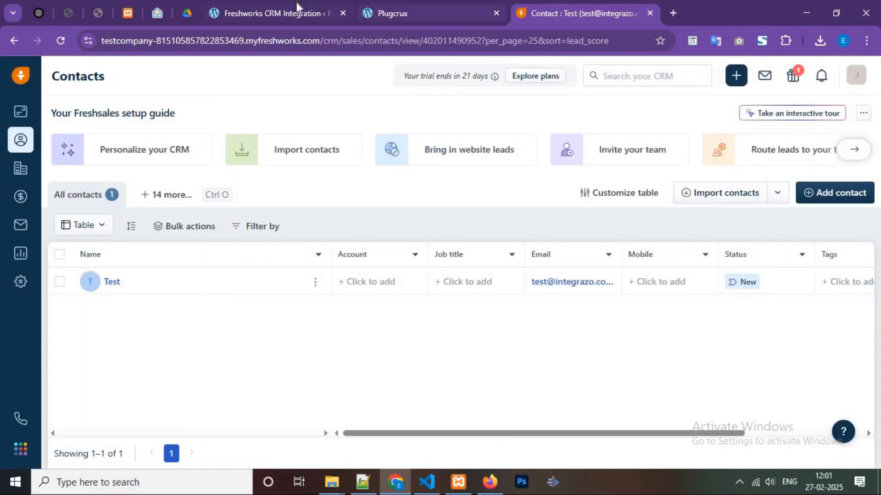
- Return to the Freshworks CRM Integration page in WordPress
{"action": "left_click", "coordinate": [296, 6]}
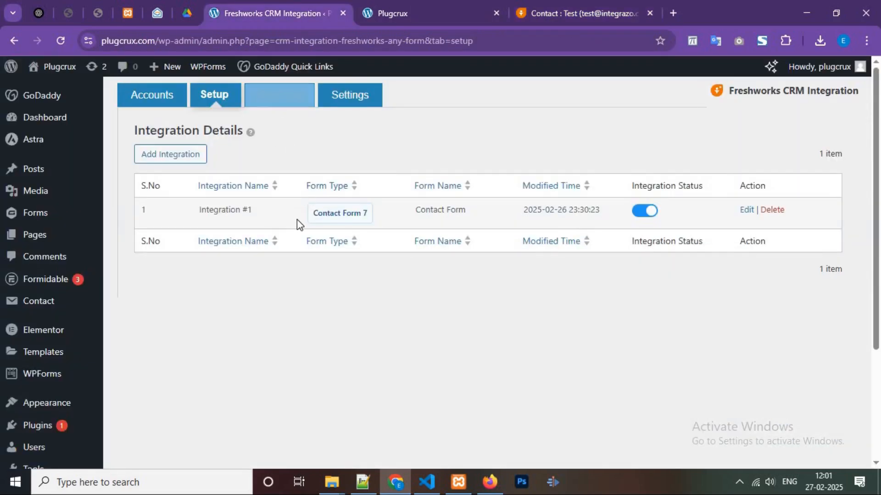